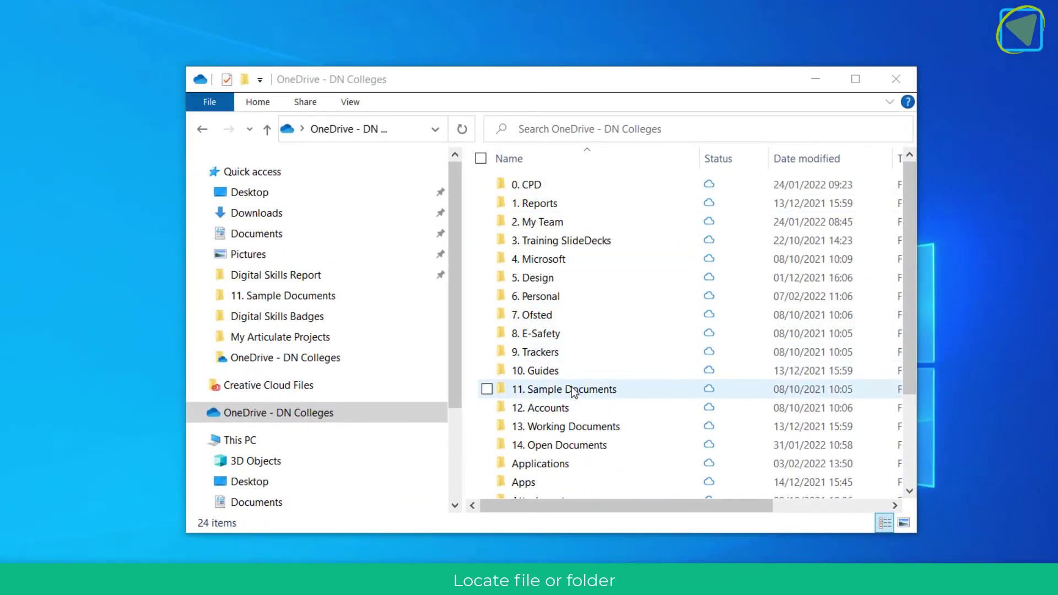
- Open the 11. Sample Documents folder and bring up the shortcut menu for Plane Example
double_click(574, 390)
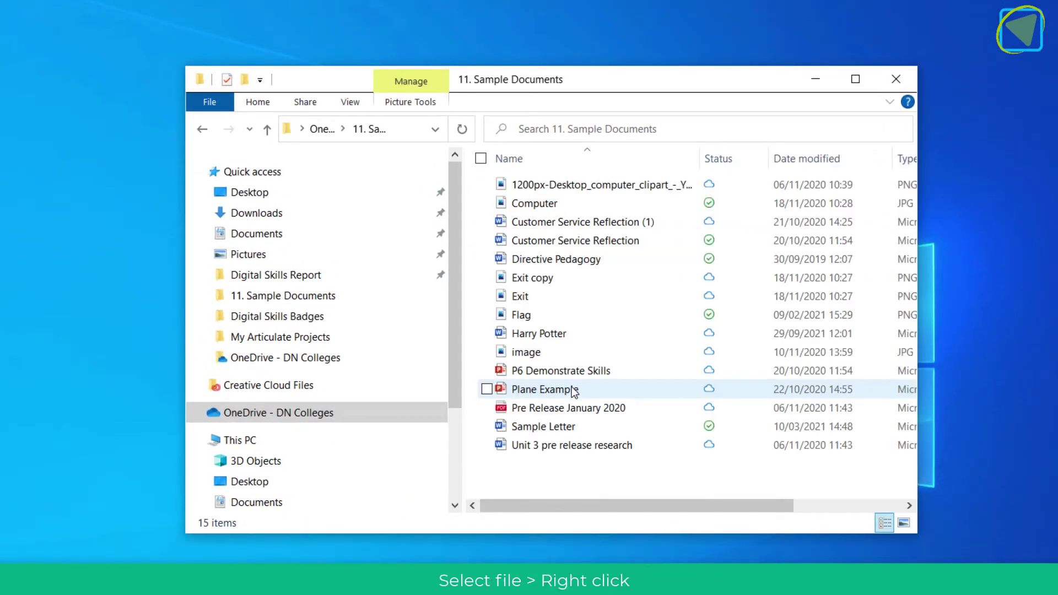
left_click(573, 390)
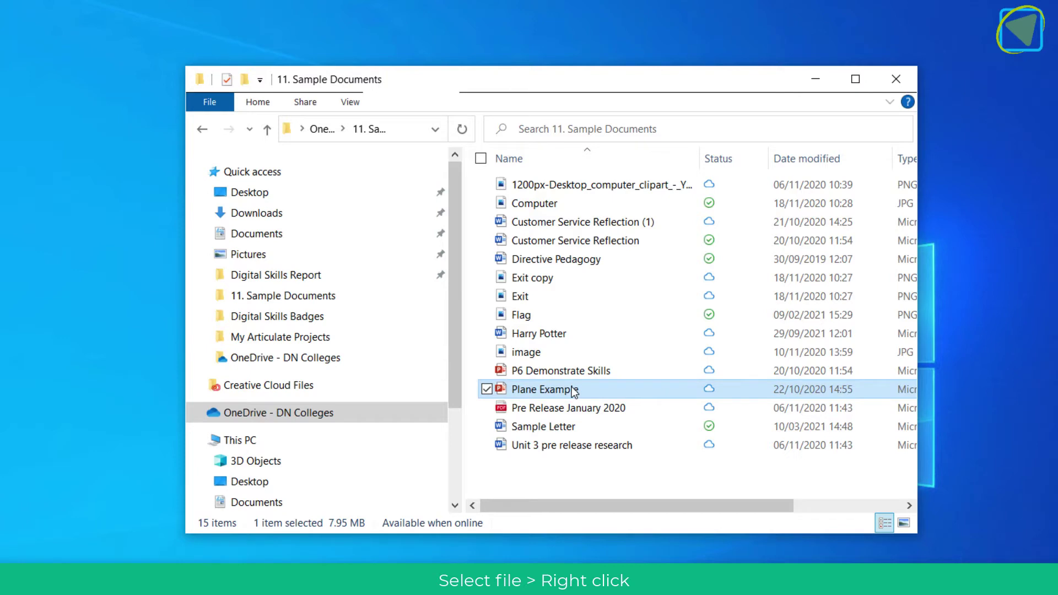
right_click(574, 390)
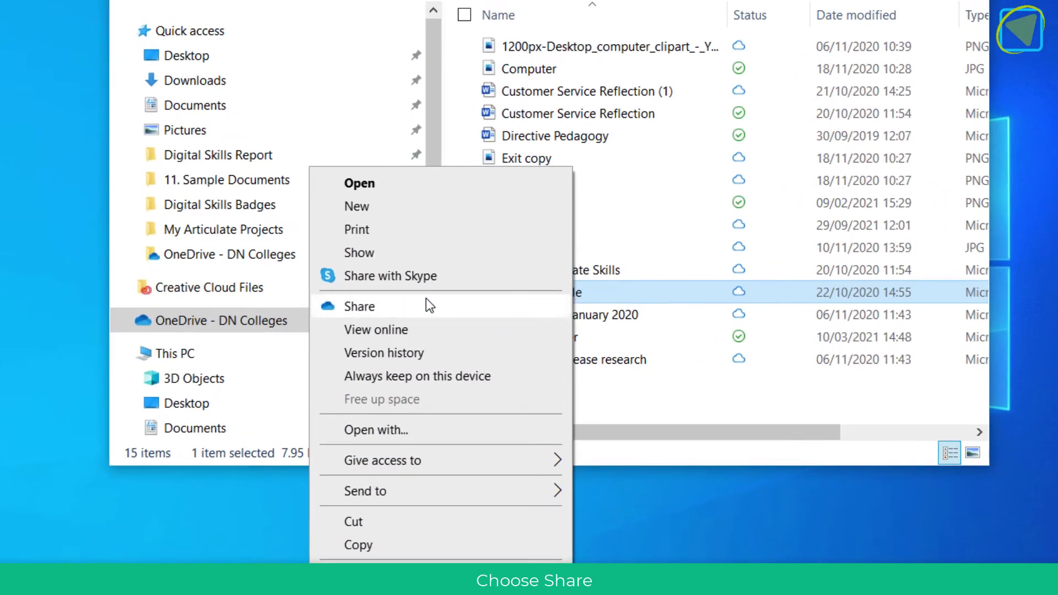
- Share Plane Example.pptx view-only with the recipient's e-mail, leaving link settings unchanged
left_click(426, 299)
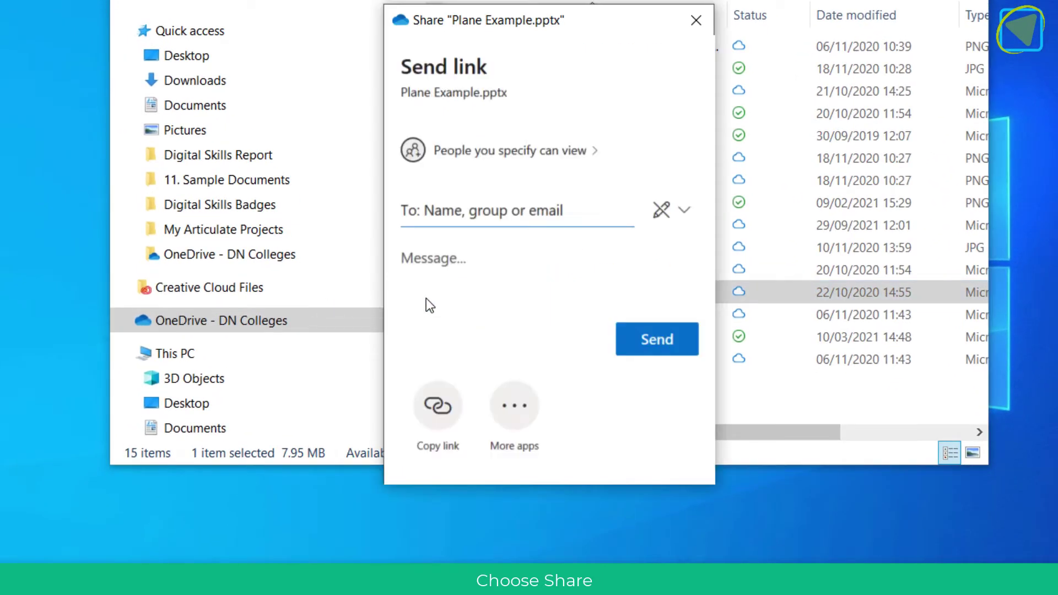
left_click(503, 217)
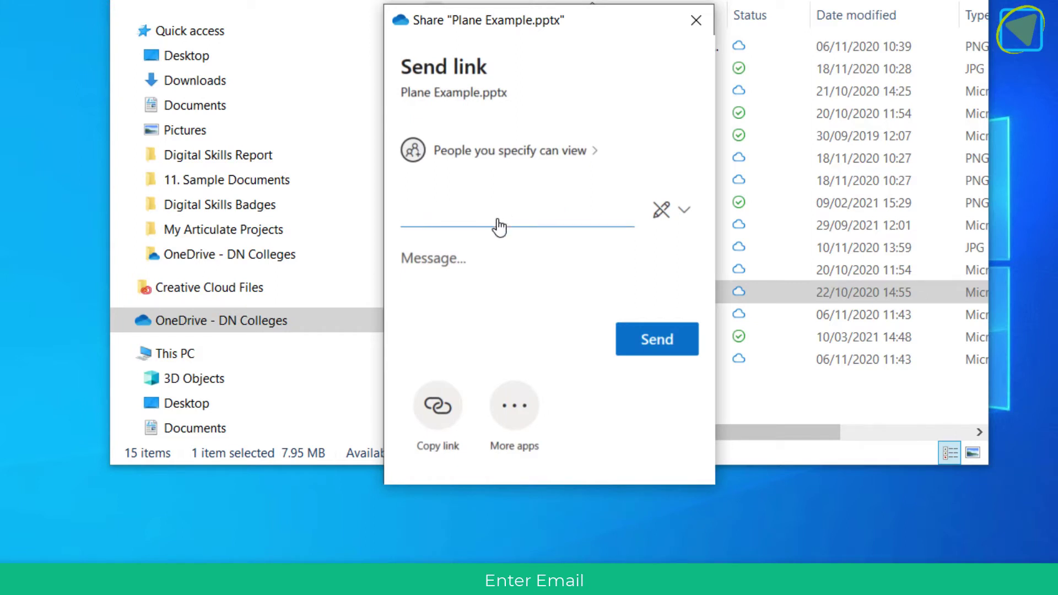
left_click(454, 287)
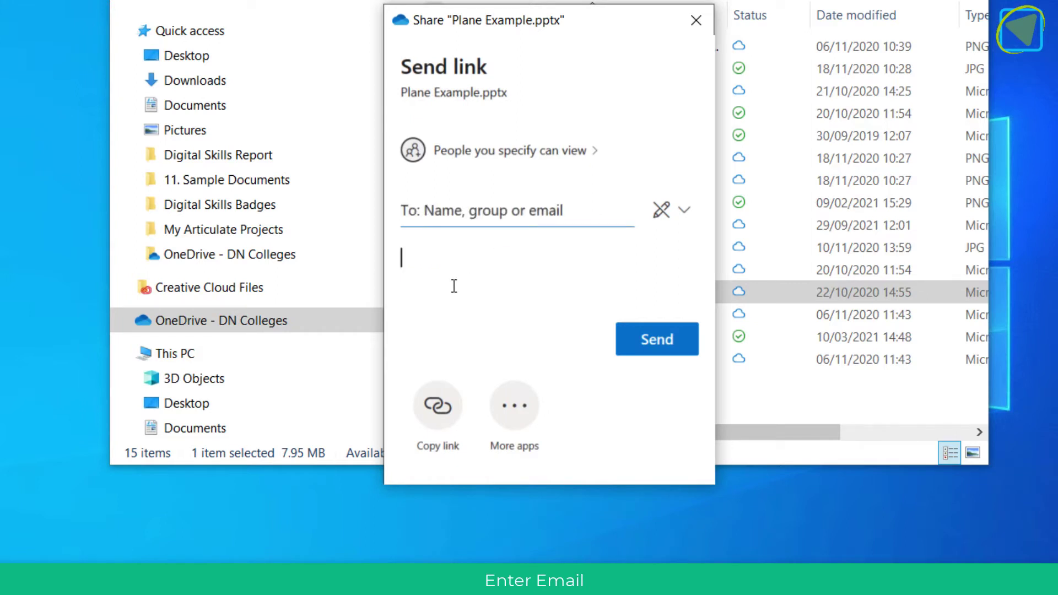
left_click(591, 154)
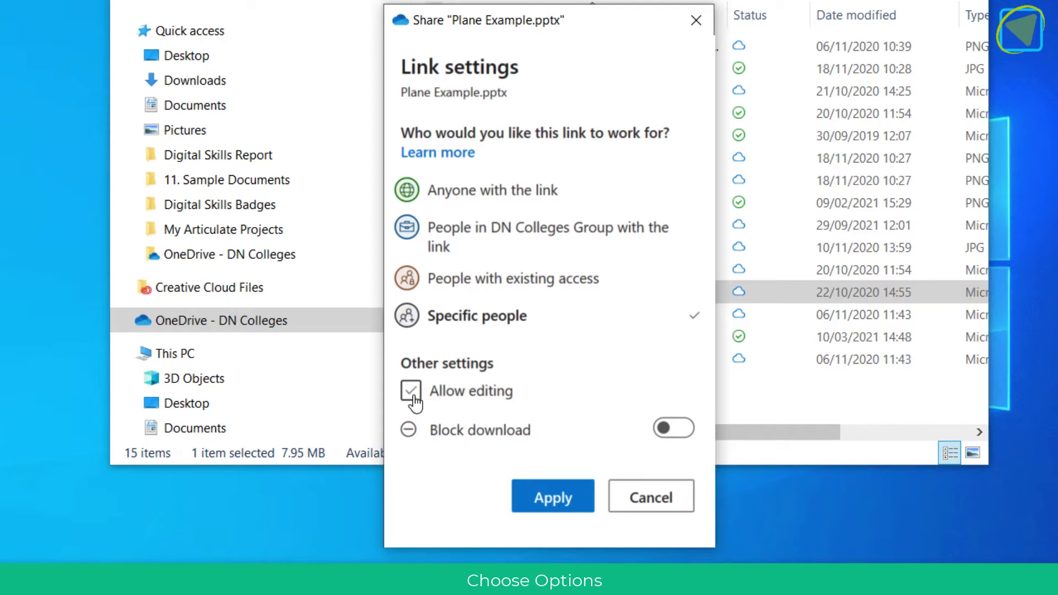
left_click(623, 512)
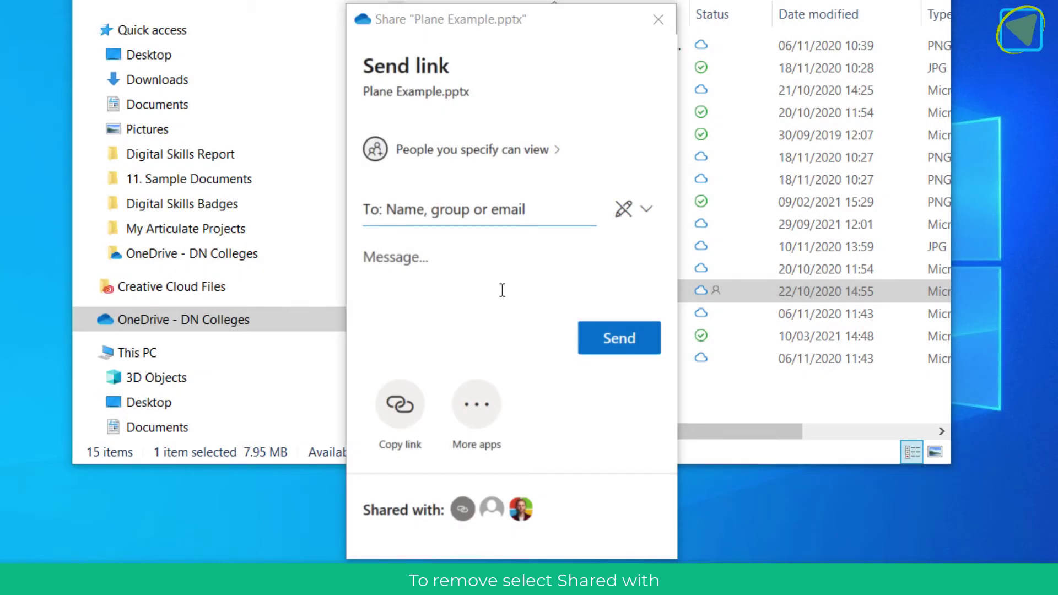
- Remove the recipient's access to Plane Example.pptx and delete all its sharing links
left_click(491, 509)
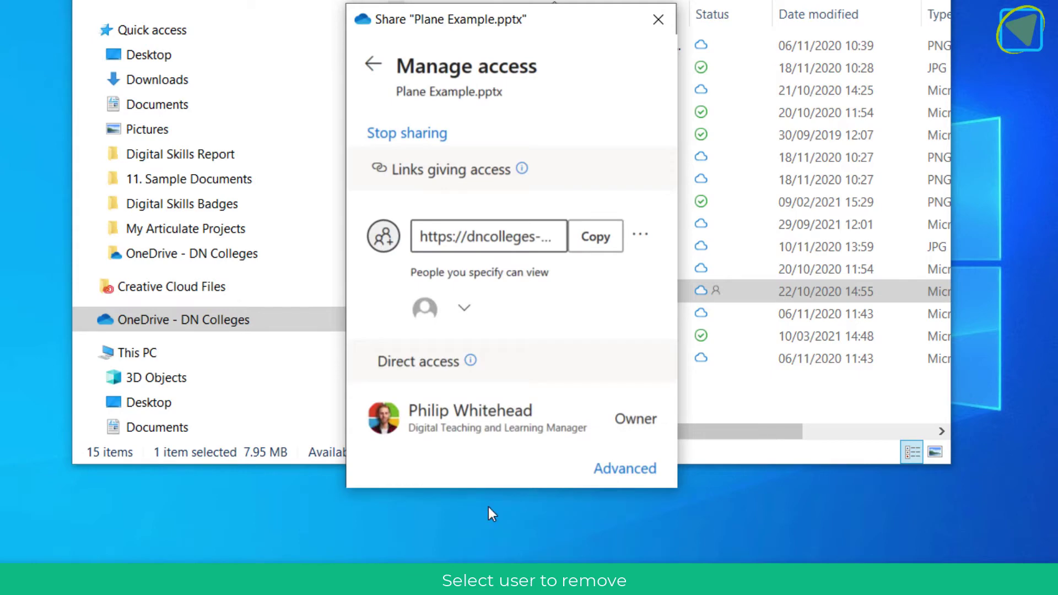
left_click(463, 313)
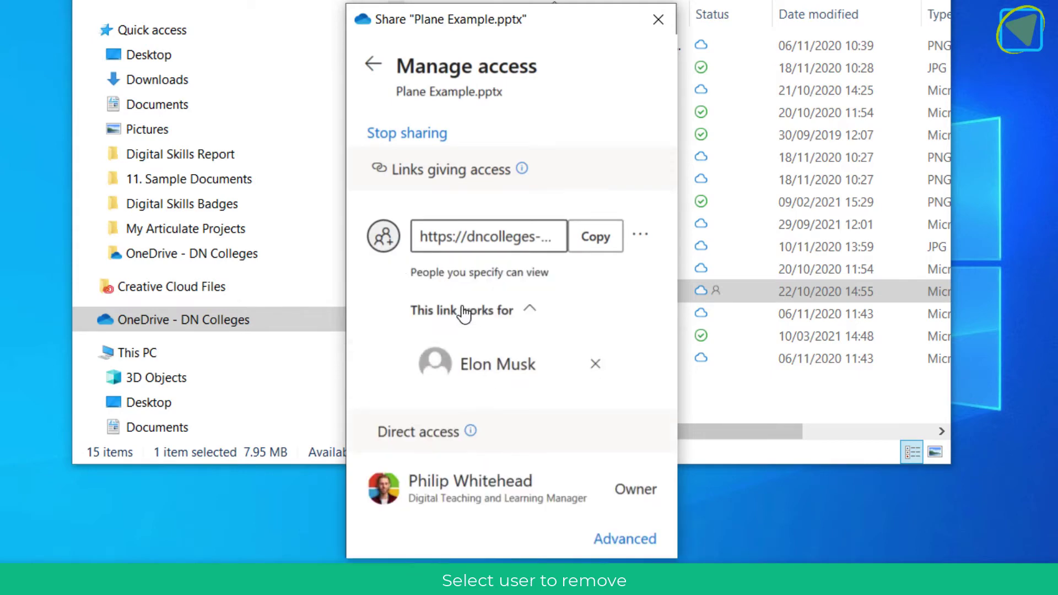
left_click(596, 367)
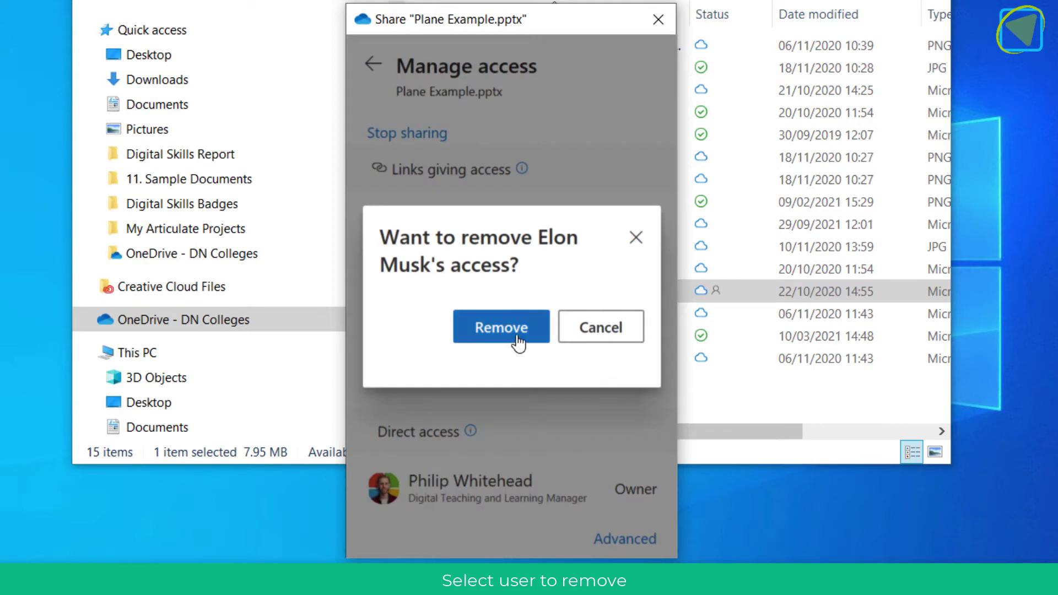
left_click(501, 328)
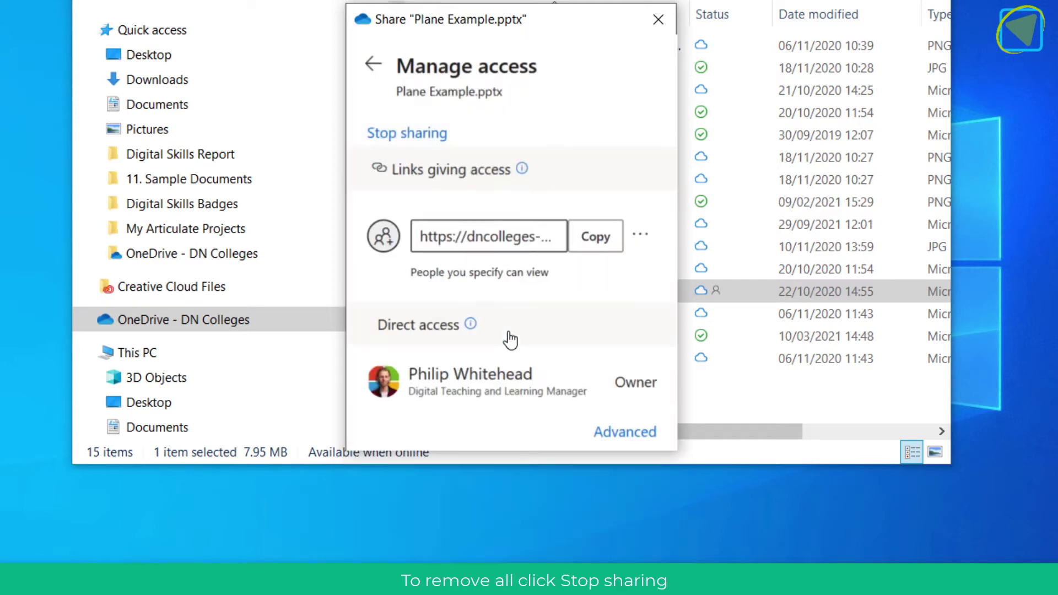
left_click(404, 133)
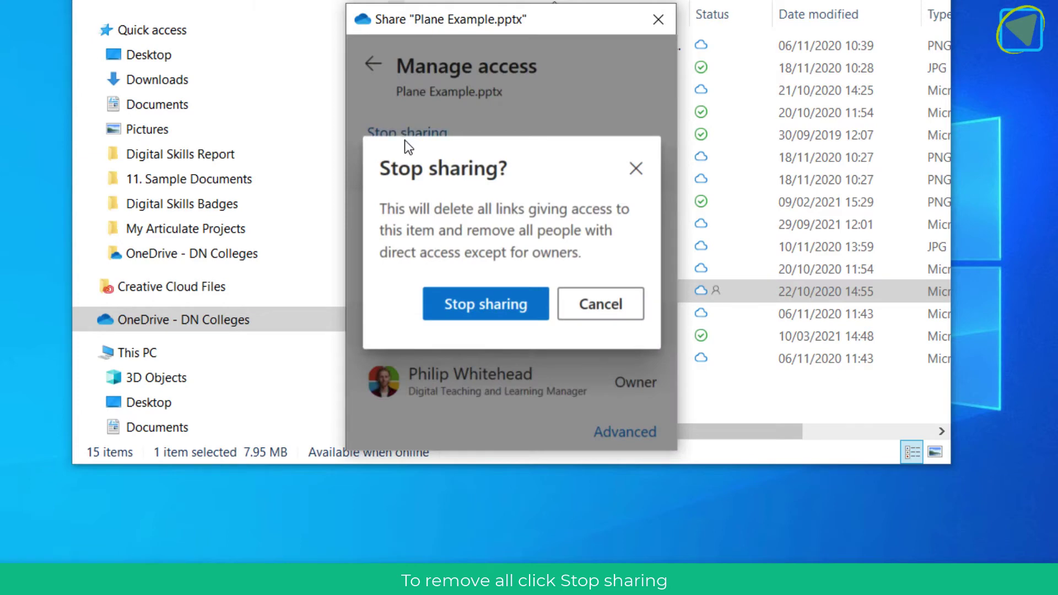
left_click(456, 312)
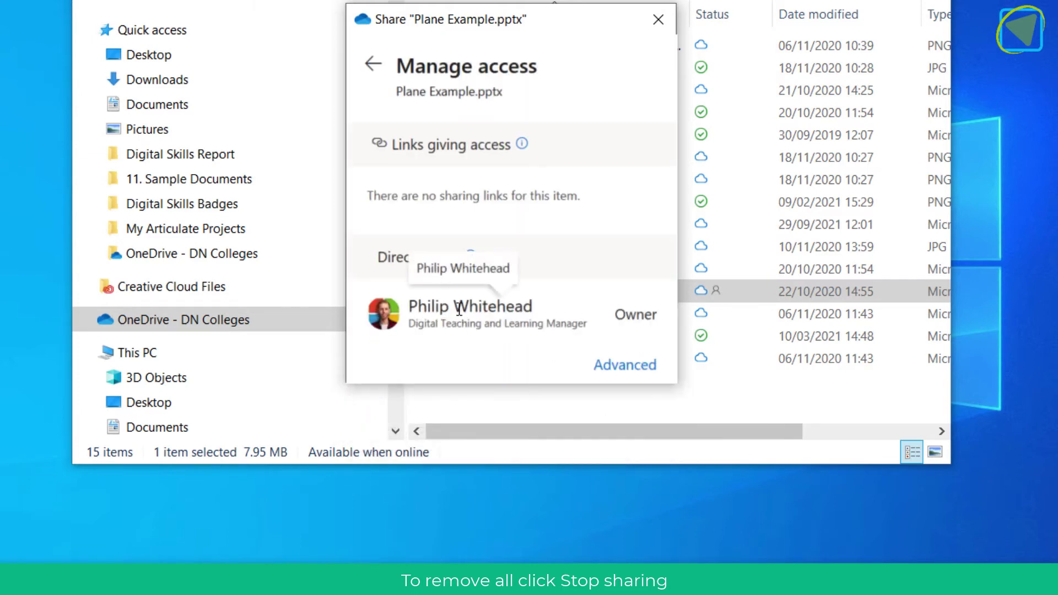
- Attach a copy of Plane Example.pptx from this computer and encrypt the email
left_click(374, 63)
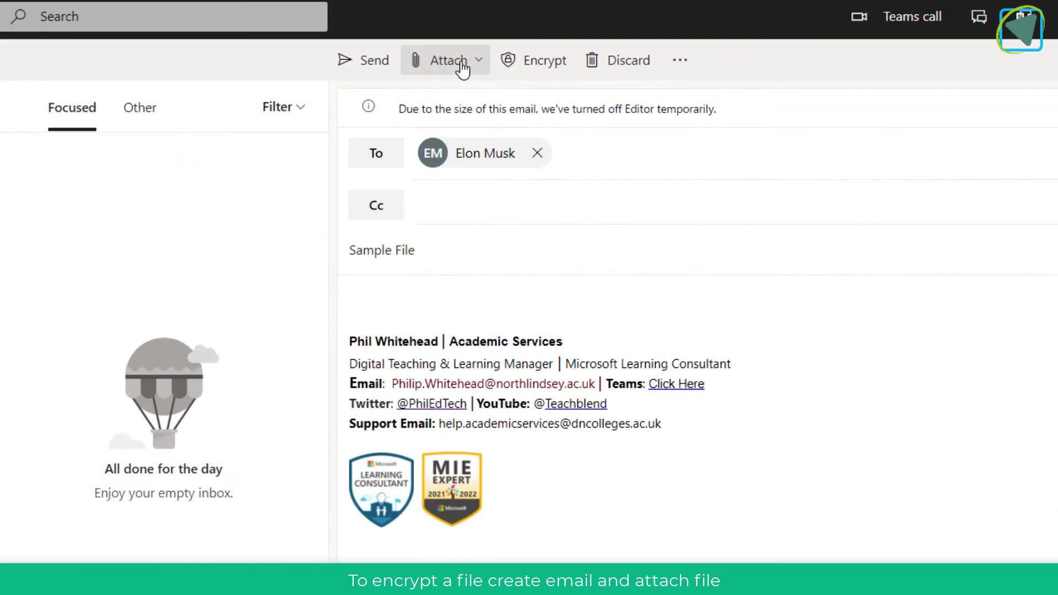
left_click(462, 71)
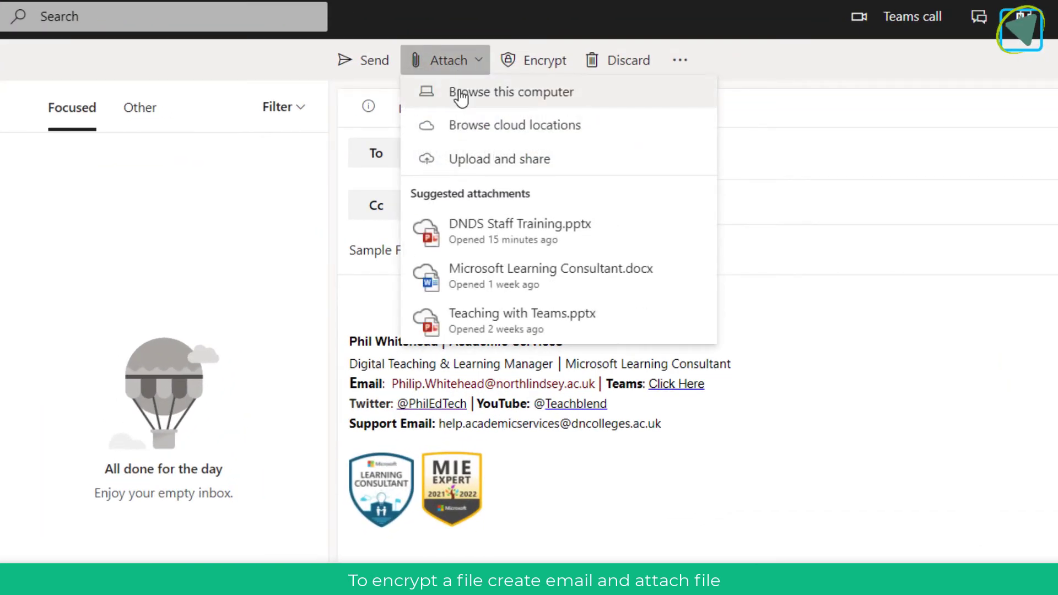
left_click(462, 95)
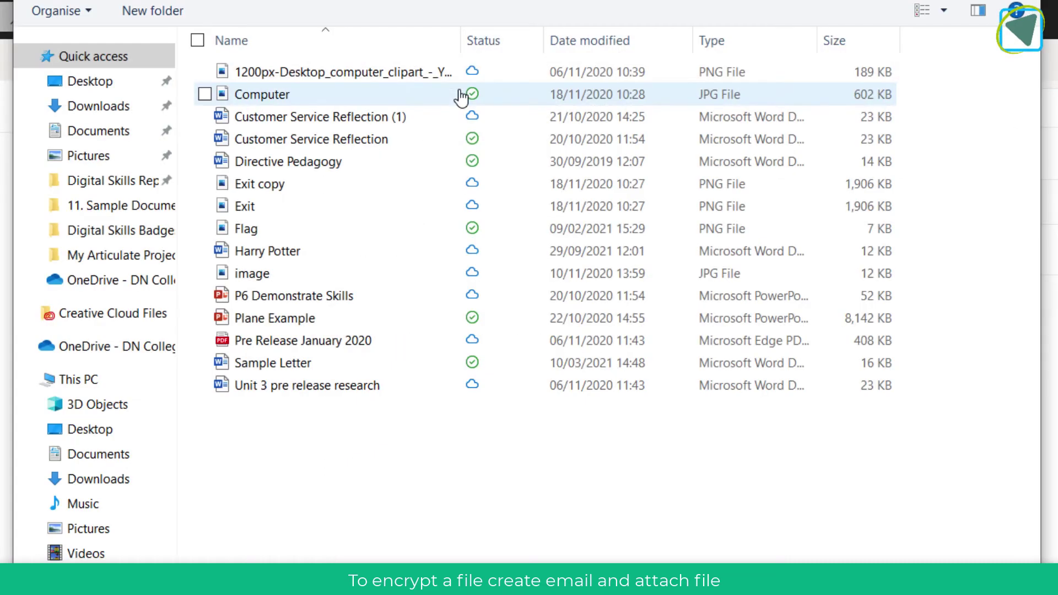
double_click(247, 319)
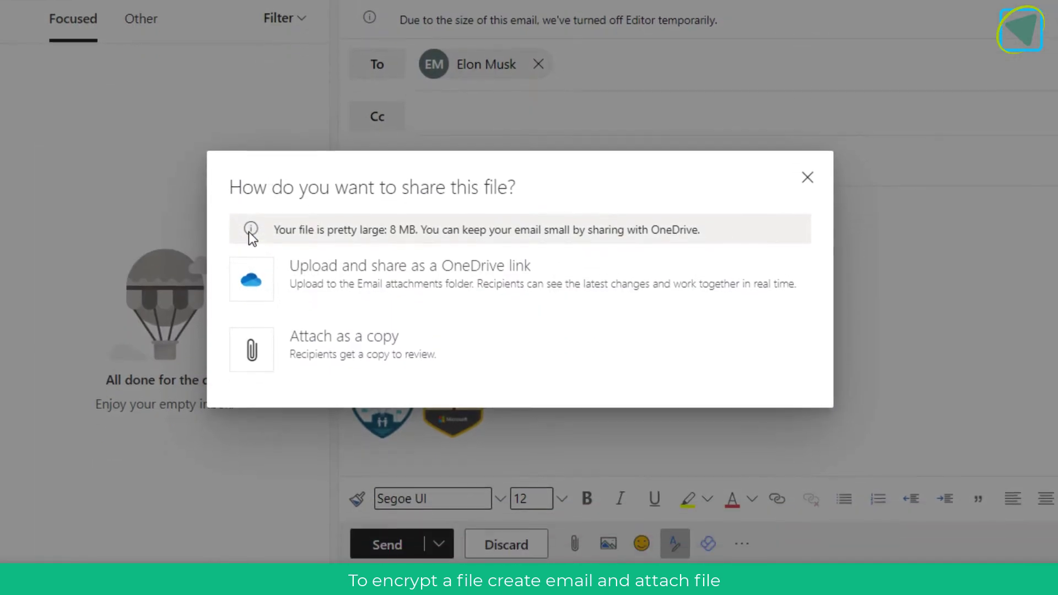
left_click(253, 348)
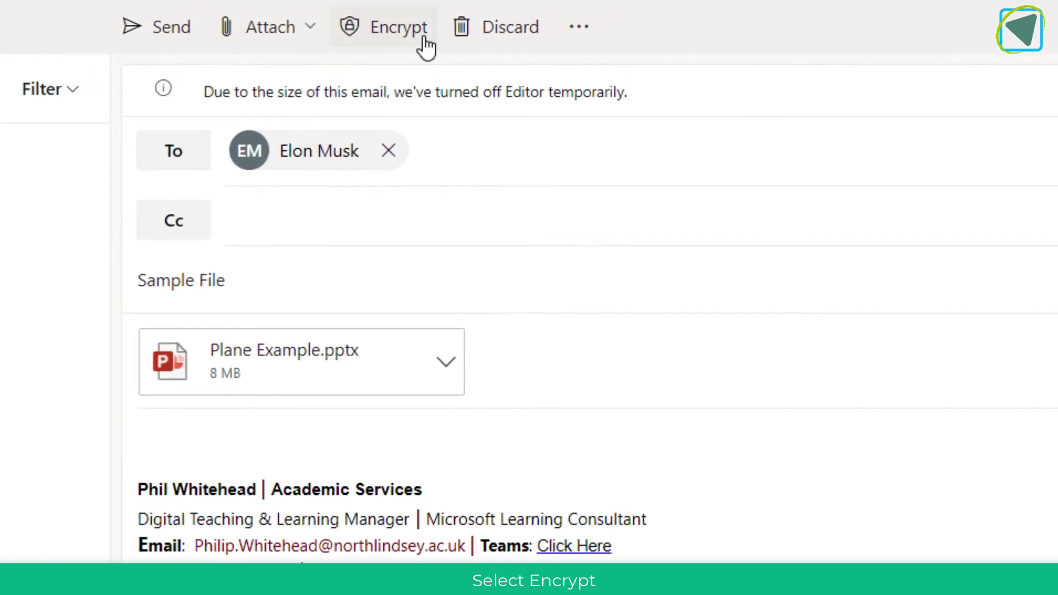
left_click(425, 39)
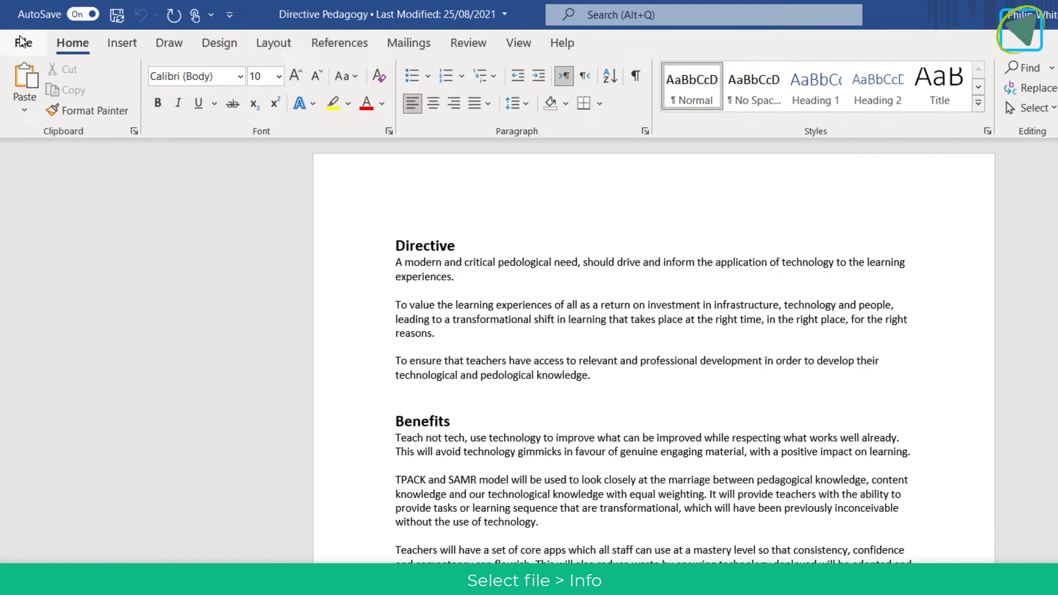
- Encrypt Directive Pedagogy via Protect Document > Encrypt with Password, entering the password twice
left_click(18, 33)
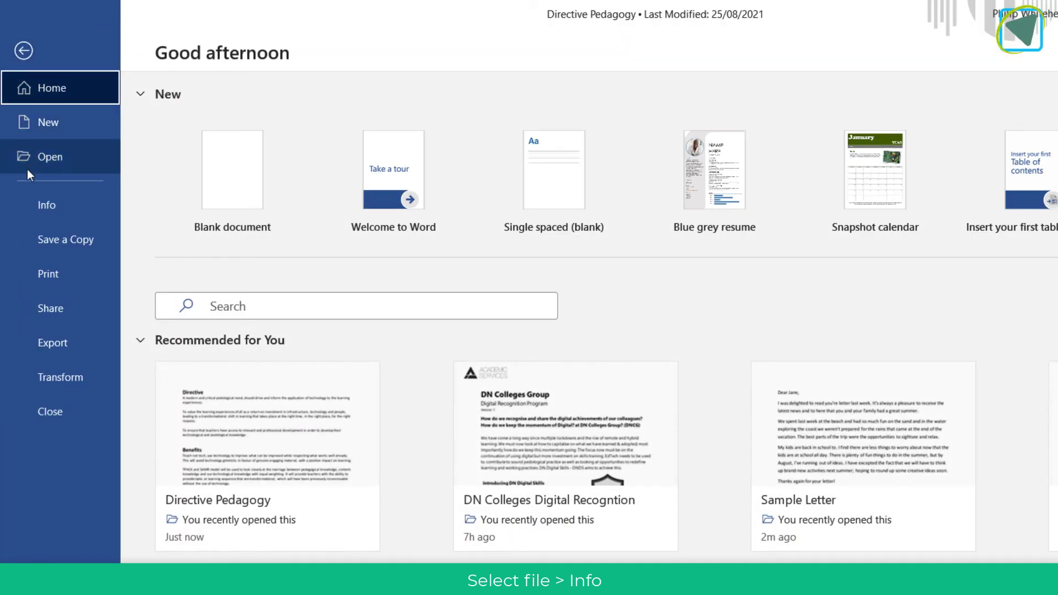
left_click(30, 199)
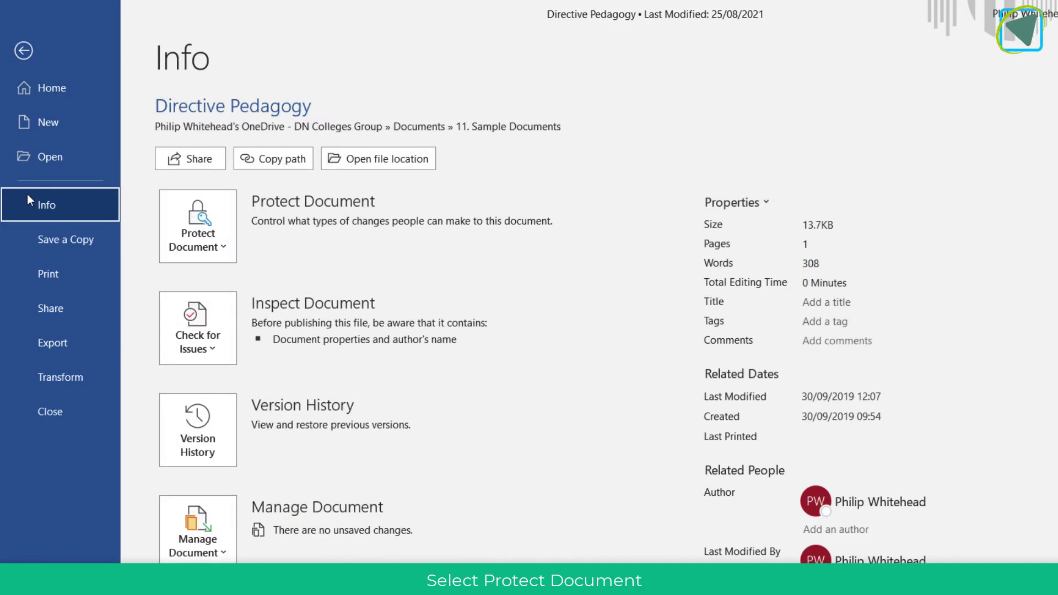
left_click(218, 252)
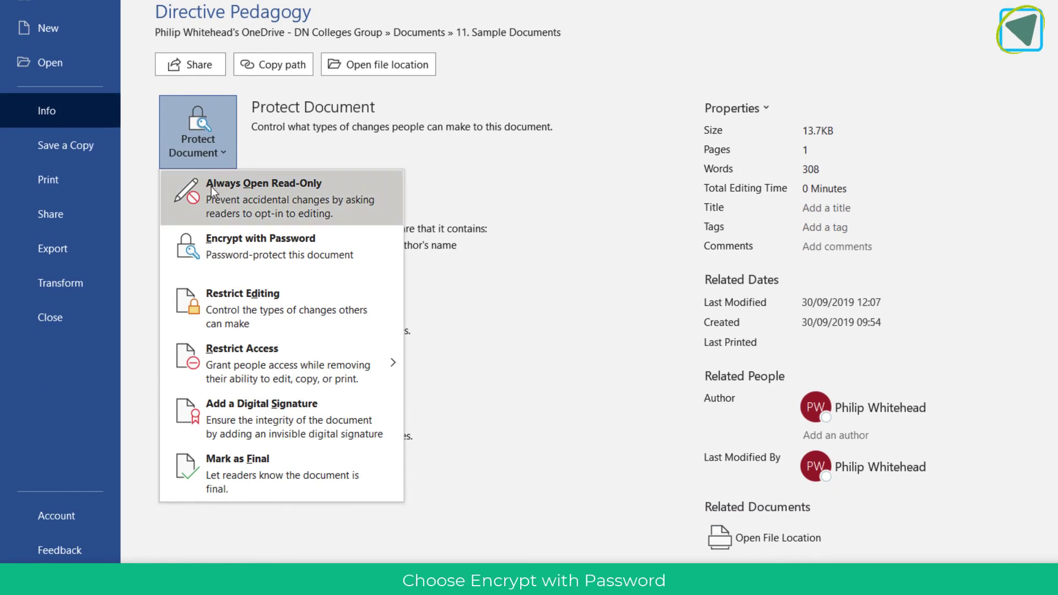
left_click(214, 240)
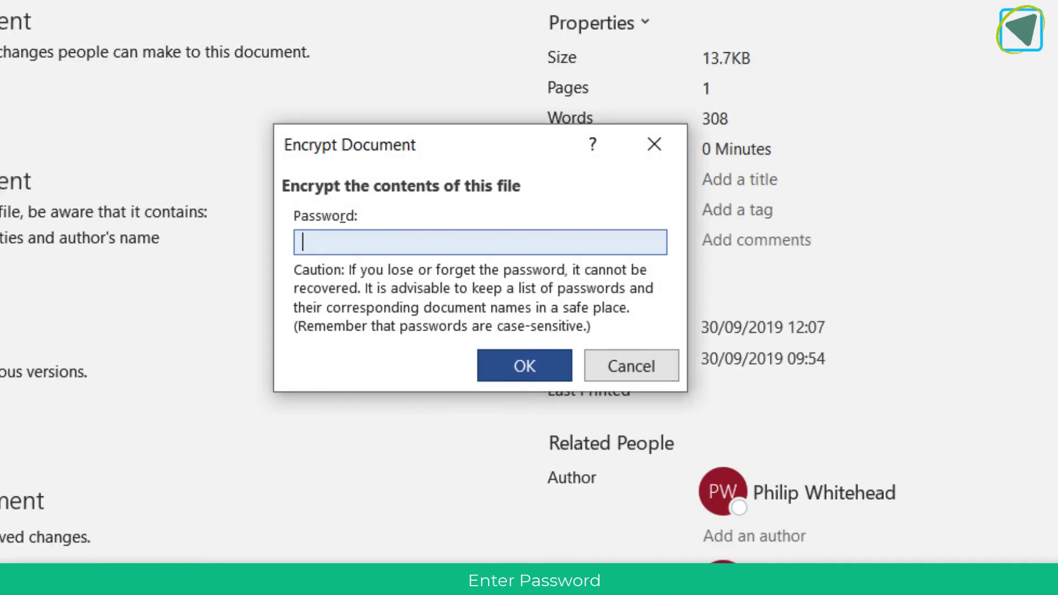
type("1234")
left_click(528, 372)
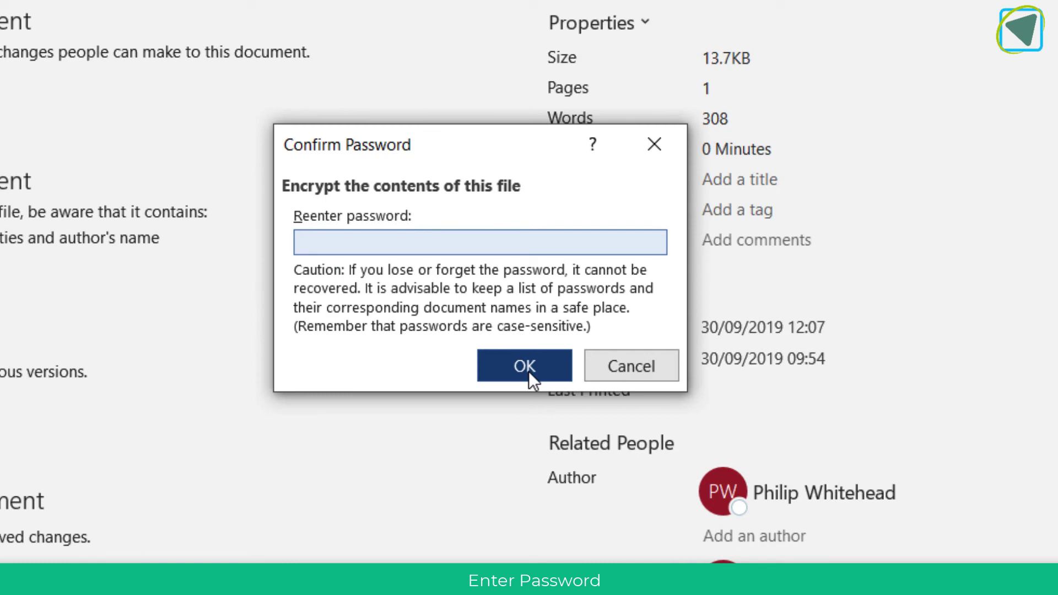
type("1234")
left_click(528, 370)
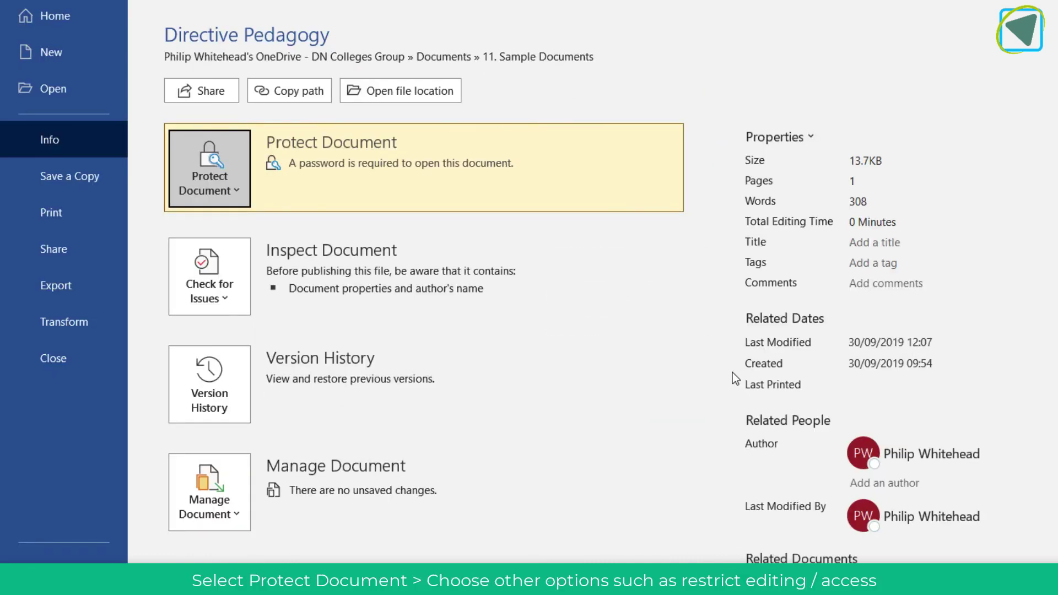
left_click(236, 191)
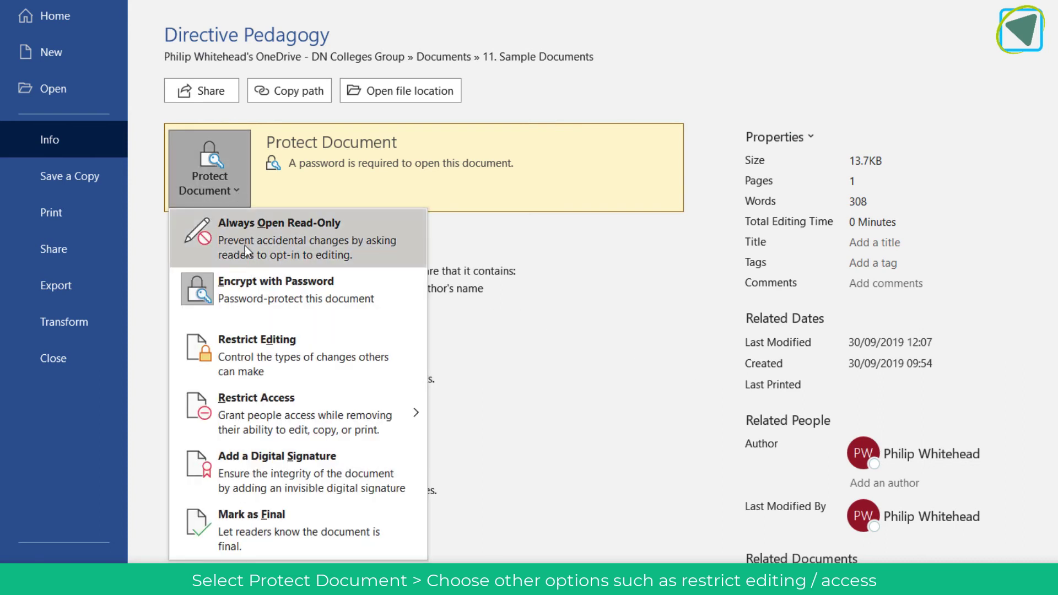
mouse_move(245, 418)
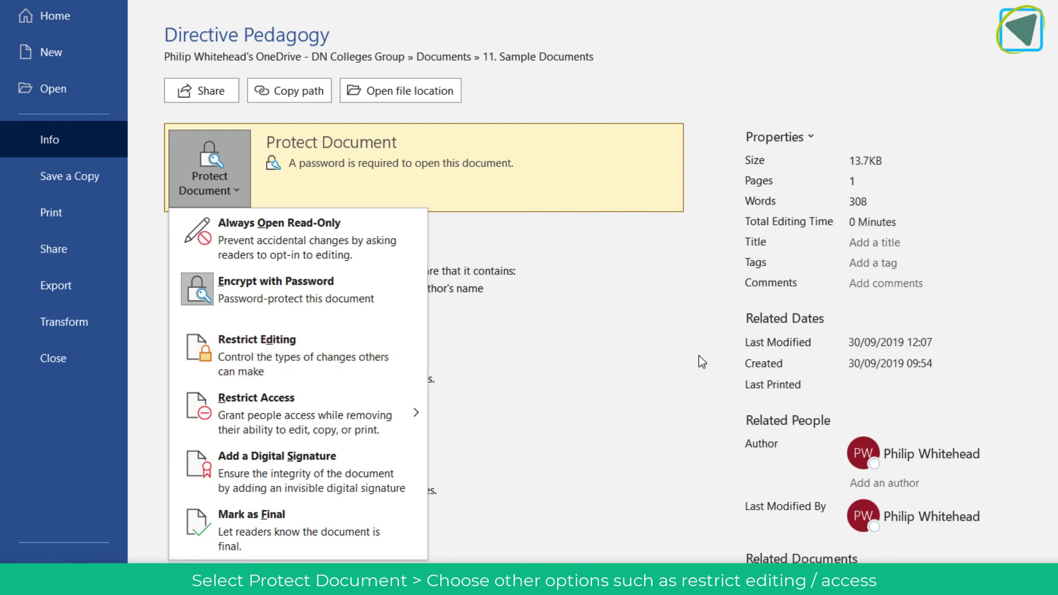
key("Escape")
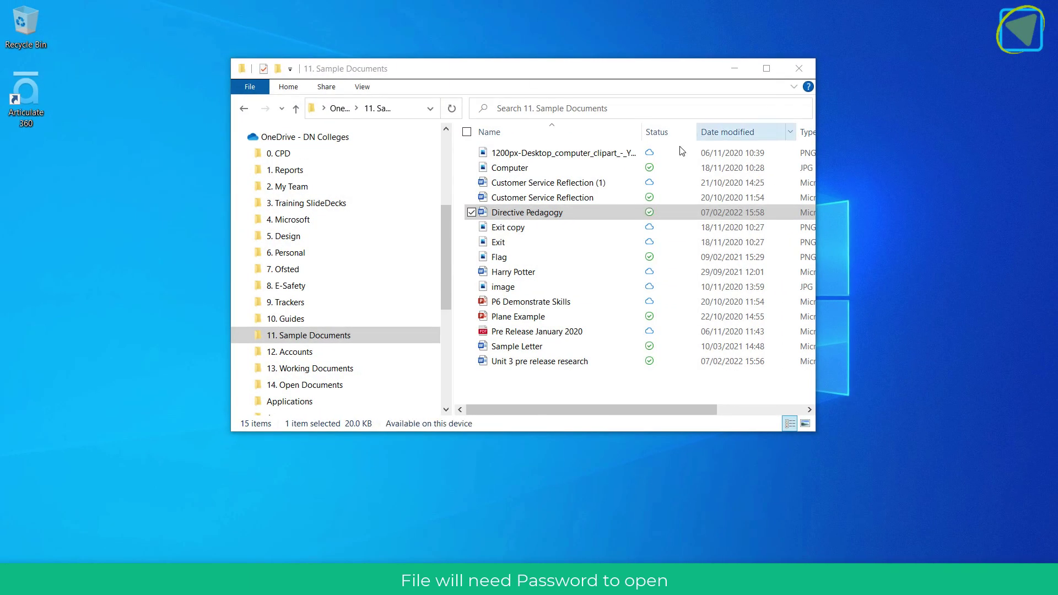
- Open Directive Pedagogy from File Explorer and unlock it in Word with its password
double_click(551, 212)
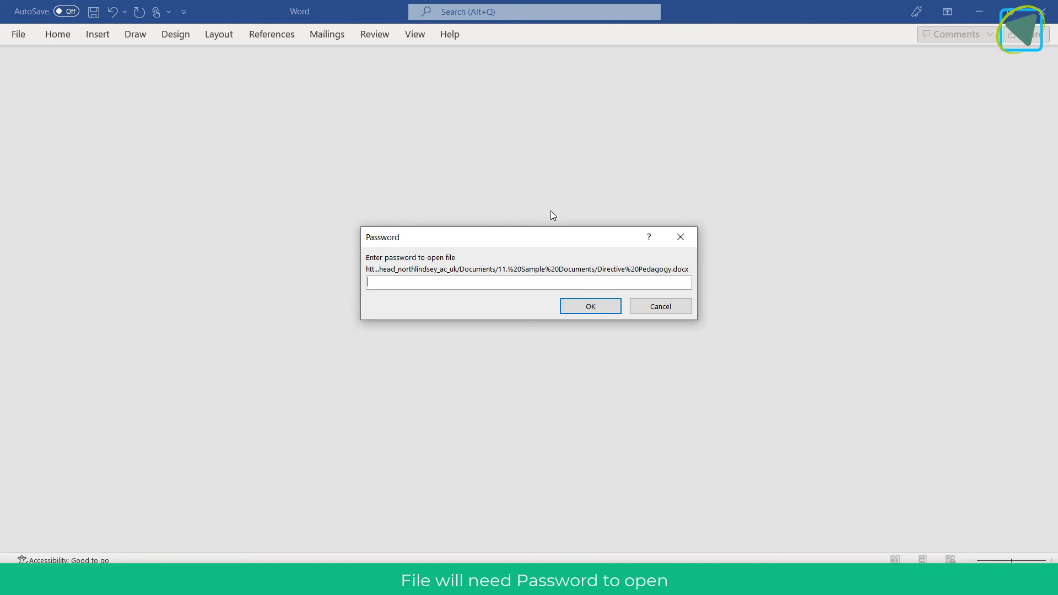
type("1234")
key("Return")
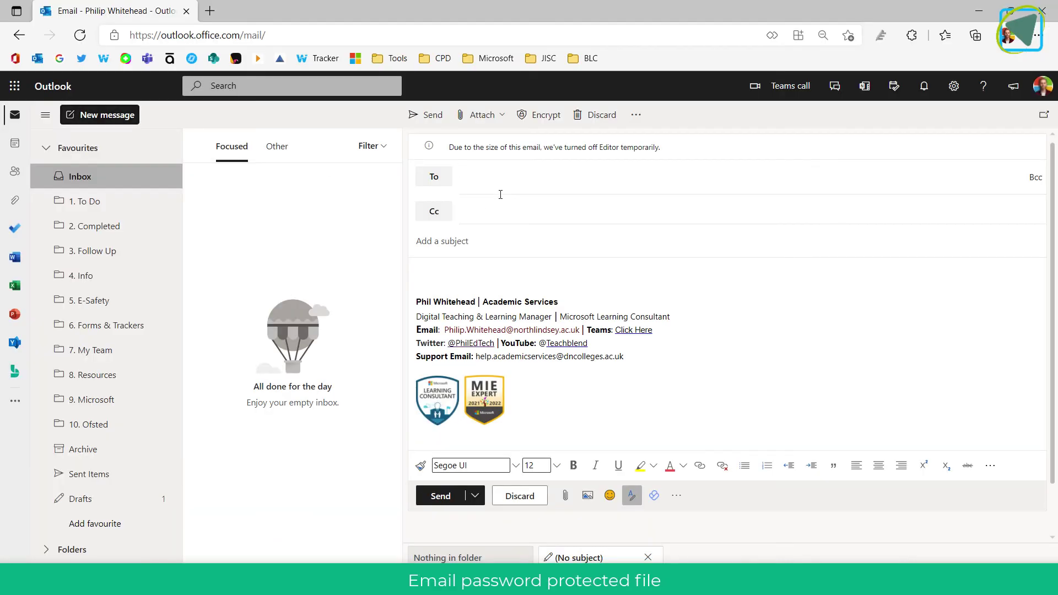
- Attach Directive Pedagogy.docx to the new email from Suggested attachments
left_click(568, 497)
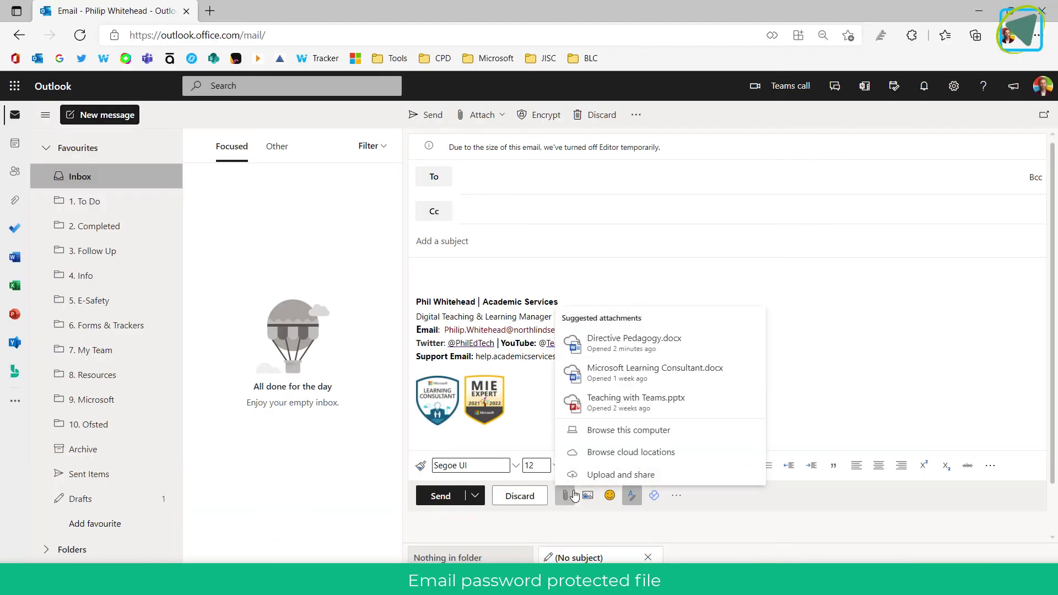
left_click(606, 344)
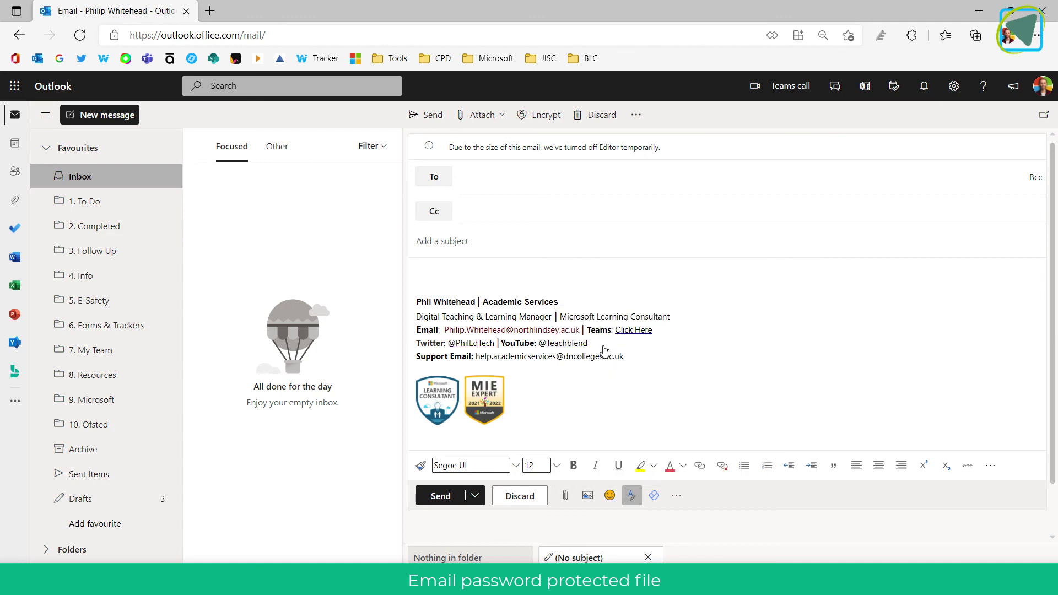